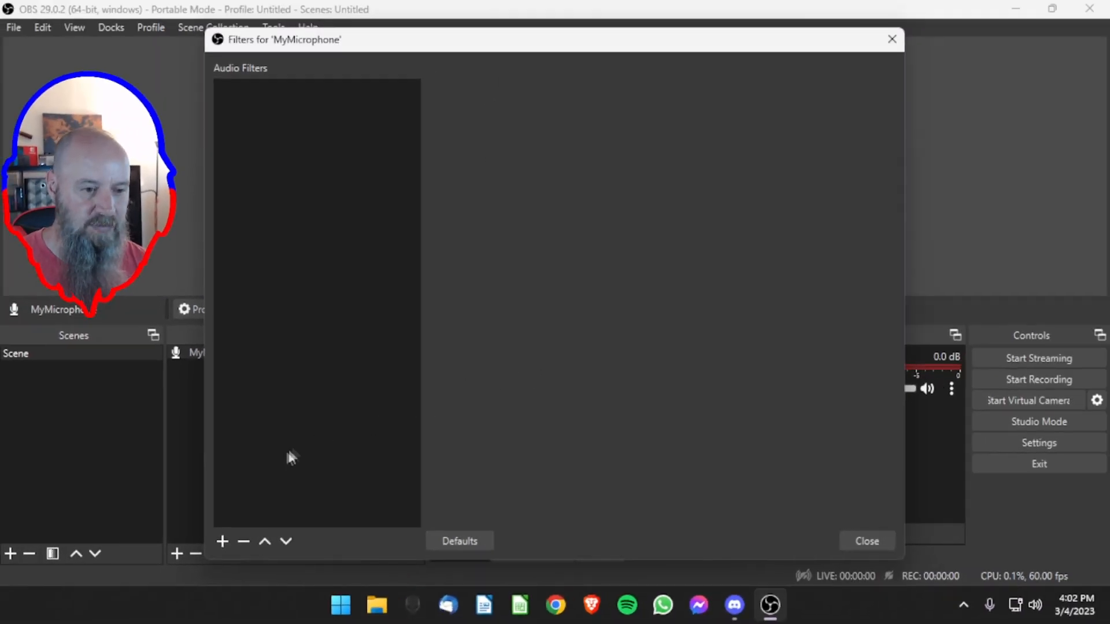
Add a Noise Suppression filter to the microphone using the RNNoise (good quality, more CPU usage) method
left_click(223, 542)
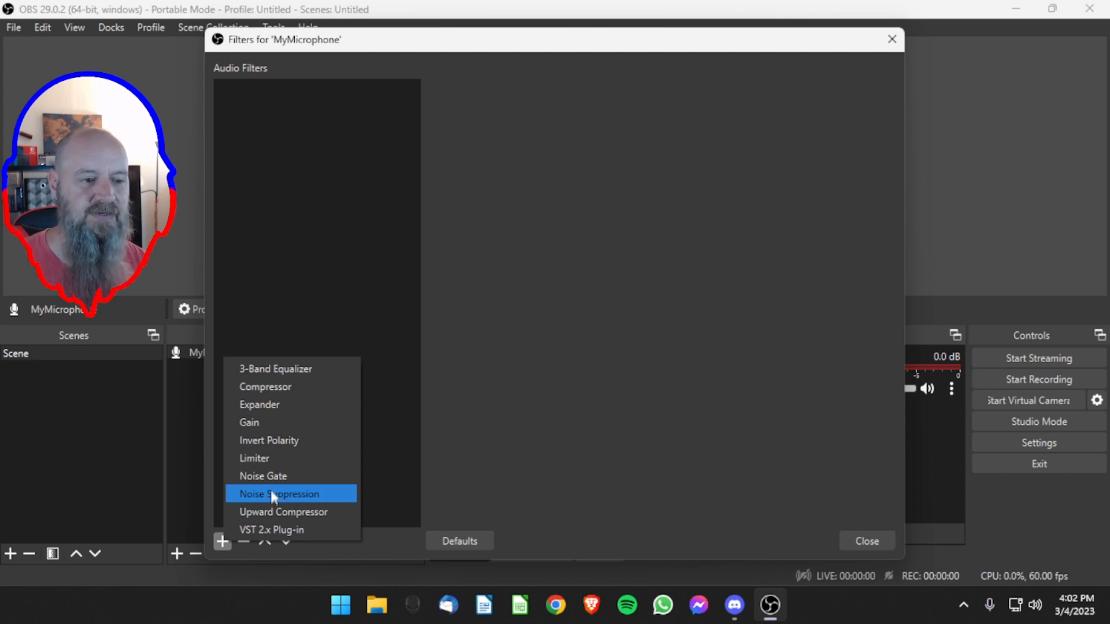
left_click(271, 493)
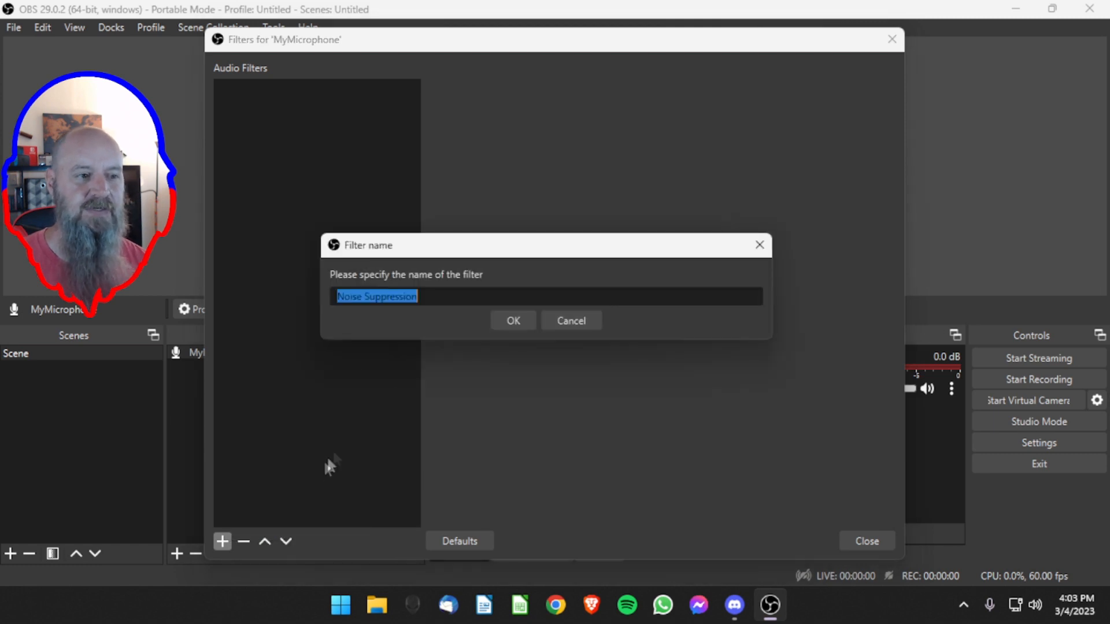
left_click(513, 321)
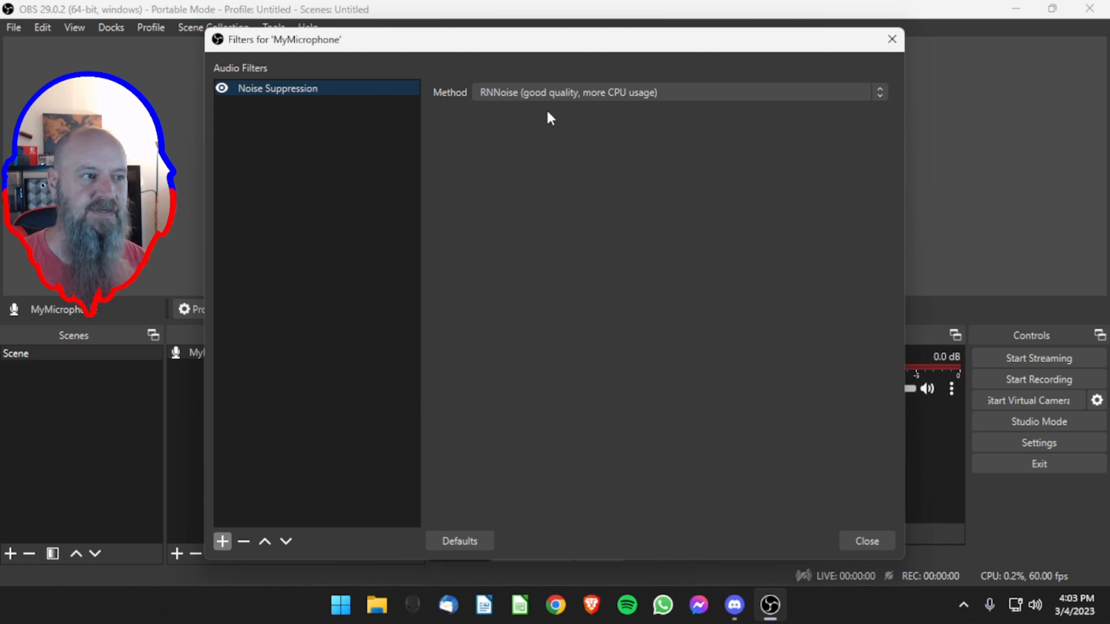
left_click(566, 93)
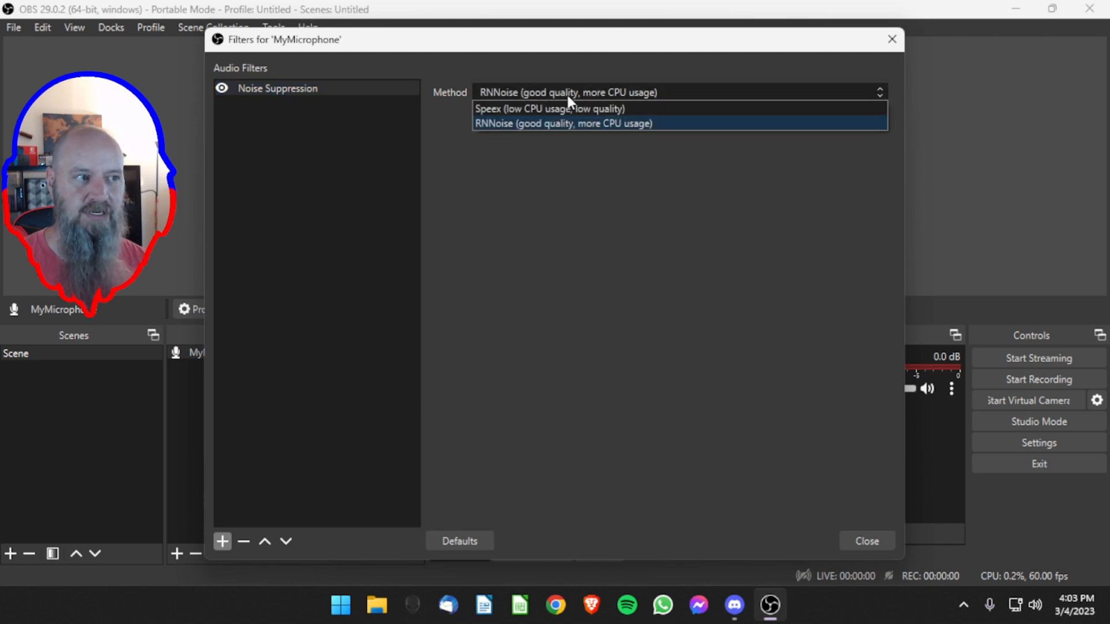
left_click(553, 123)
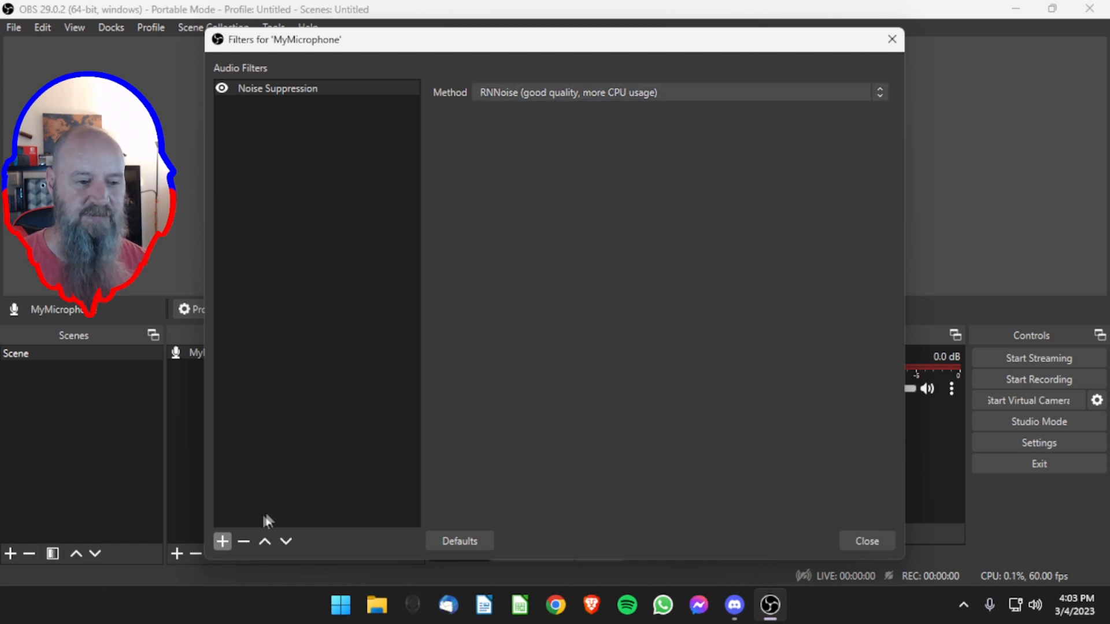
Add a Compressor filter to the microphone, keeping its default name
left_click(223, 542)
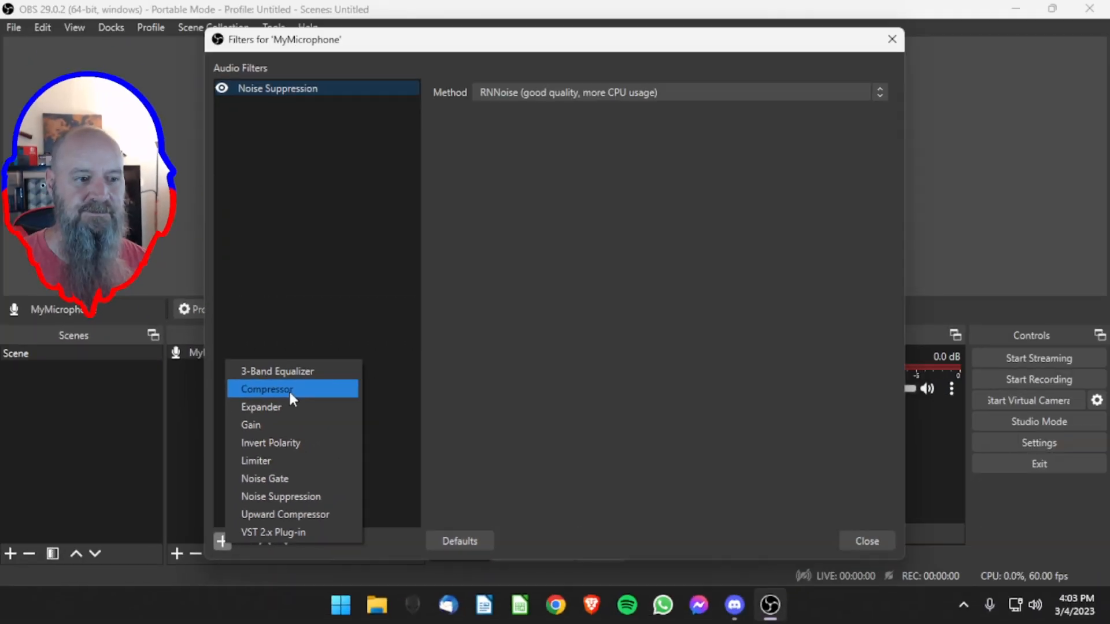
left_click(436, 144)
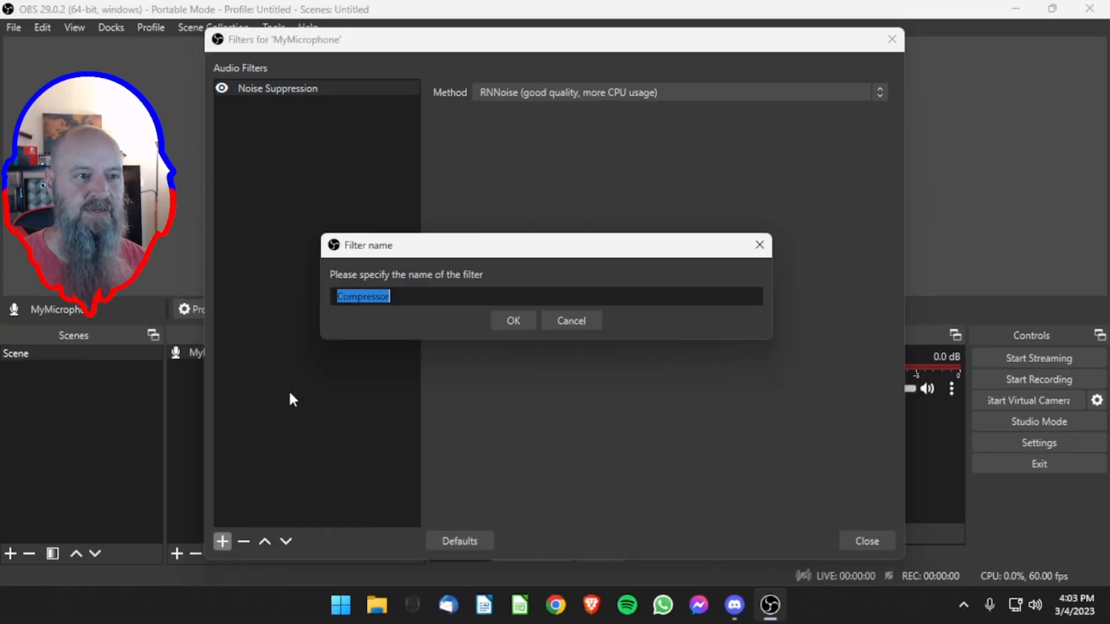
left_click(506, 319)
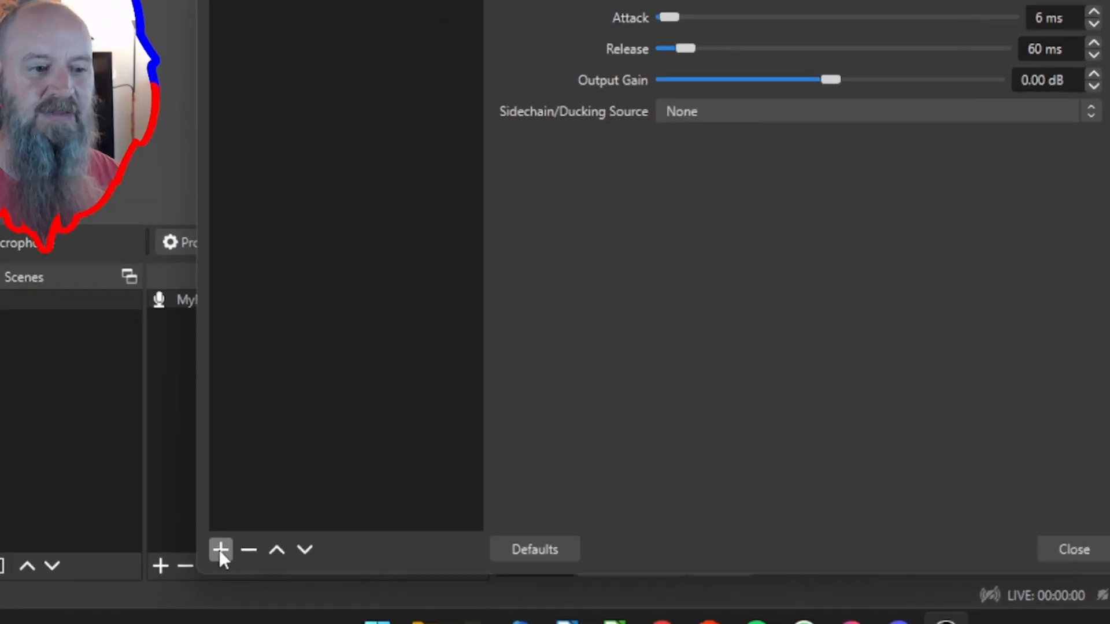
Add a Gain filter after the Compressor, keeping its default name
left_click(220, 550)
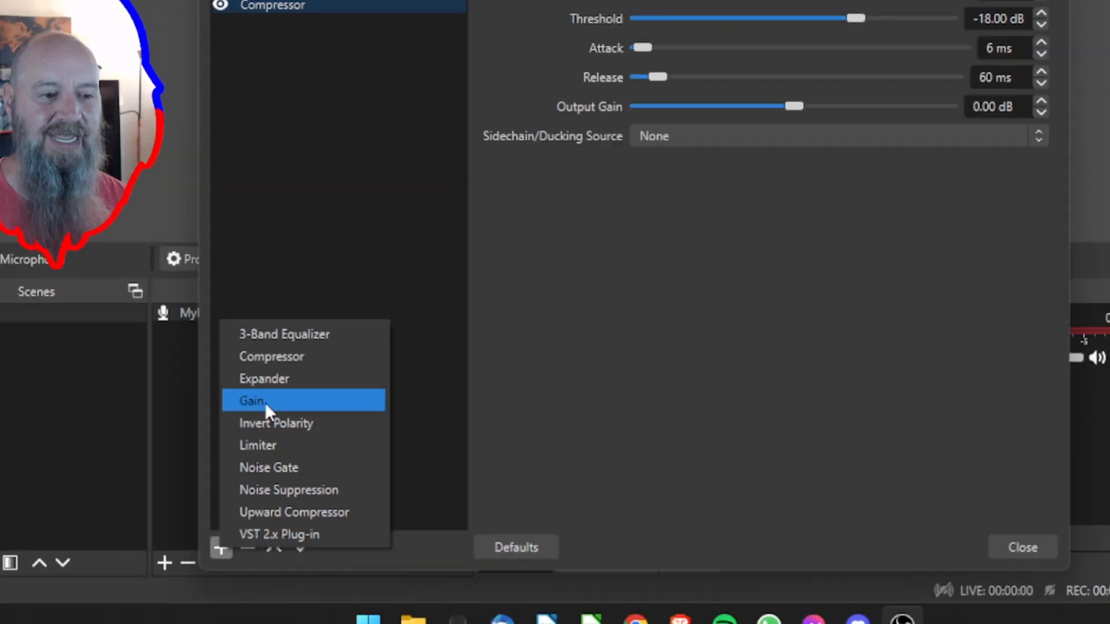
left_click(315, 228)
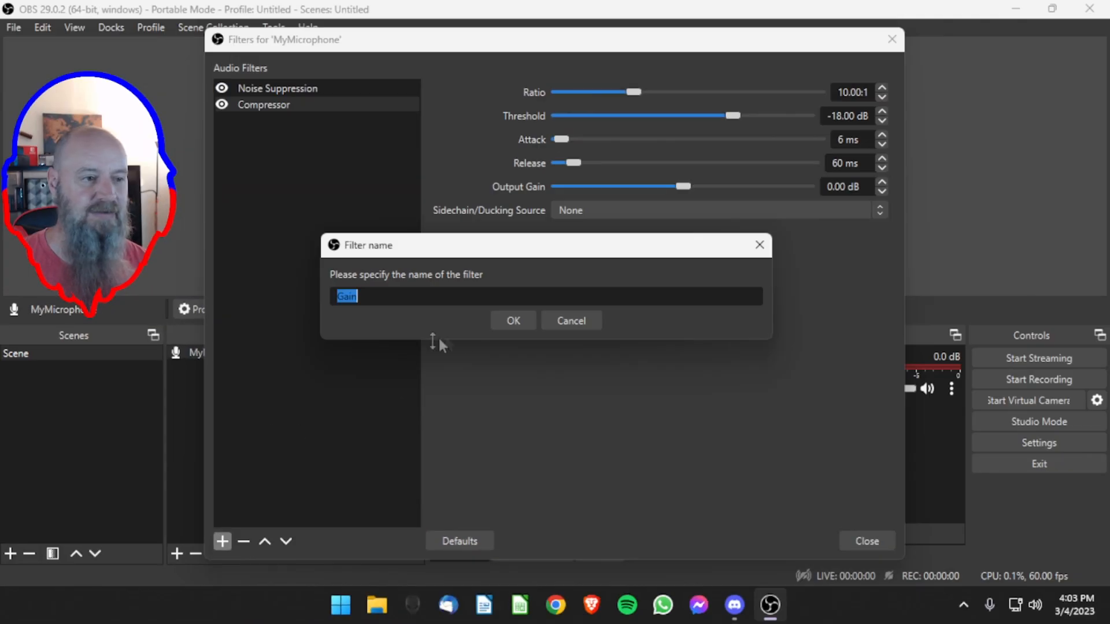
left_click(499, 321)
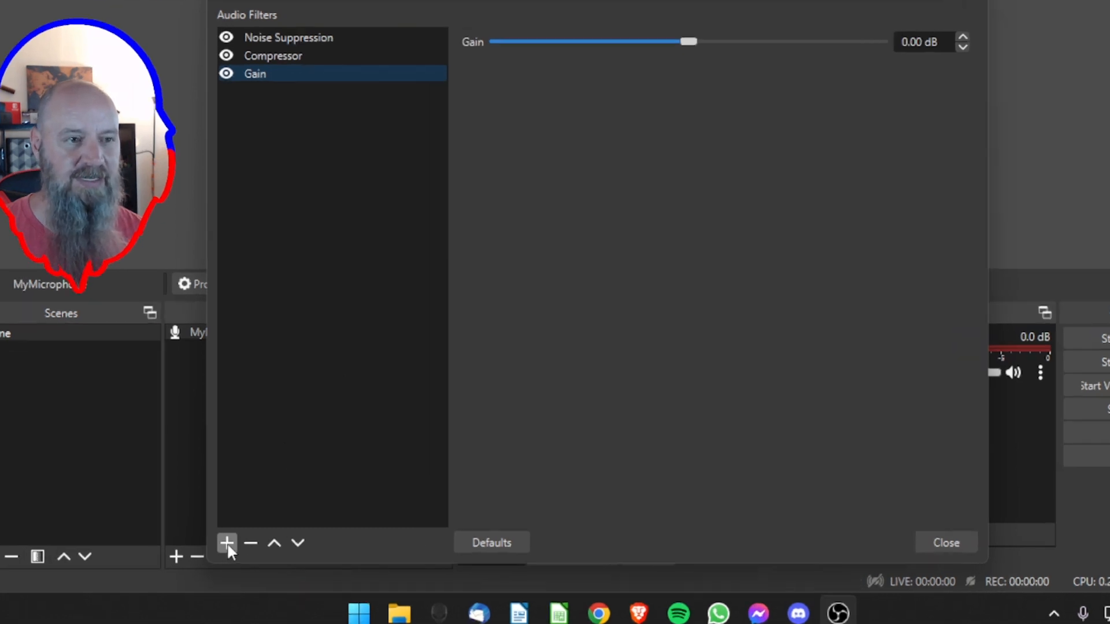
Add a Limiter filter as the last filter, keeping its default name
left_click(223, 542)
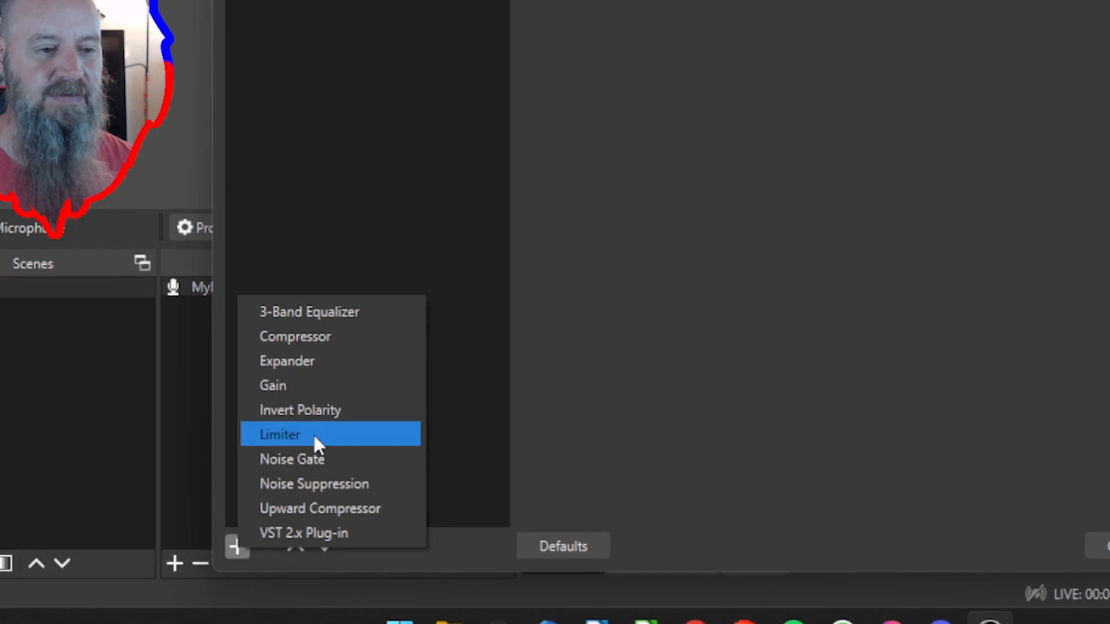
left_click(433, 358)
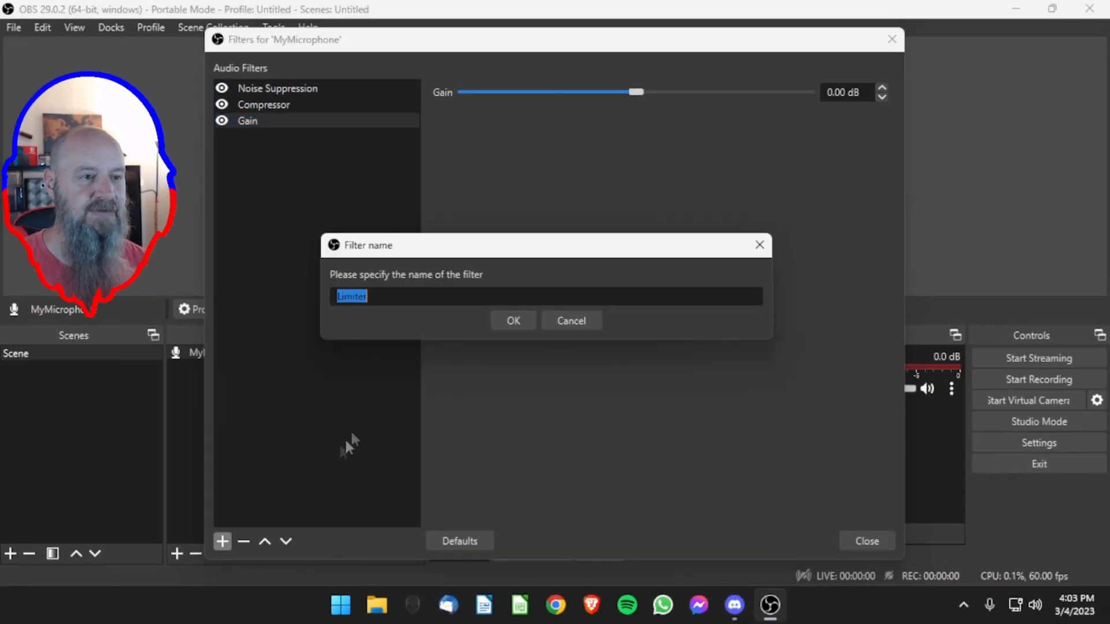
left_click(510, 324)
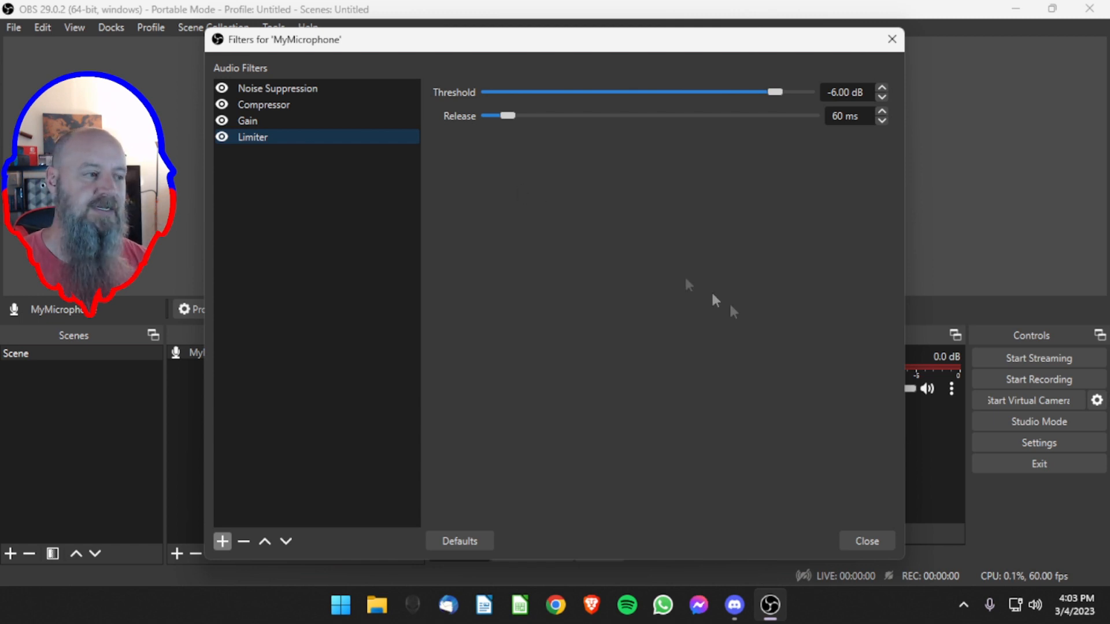
Move the filters window aside to check the microphone's level meter, view the Gain filter, and close the window
left_click_drag(658, 50, 502, 55)
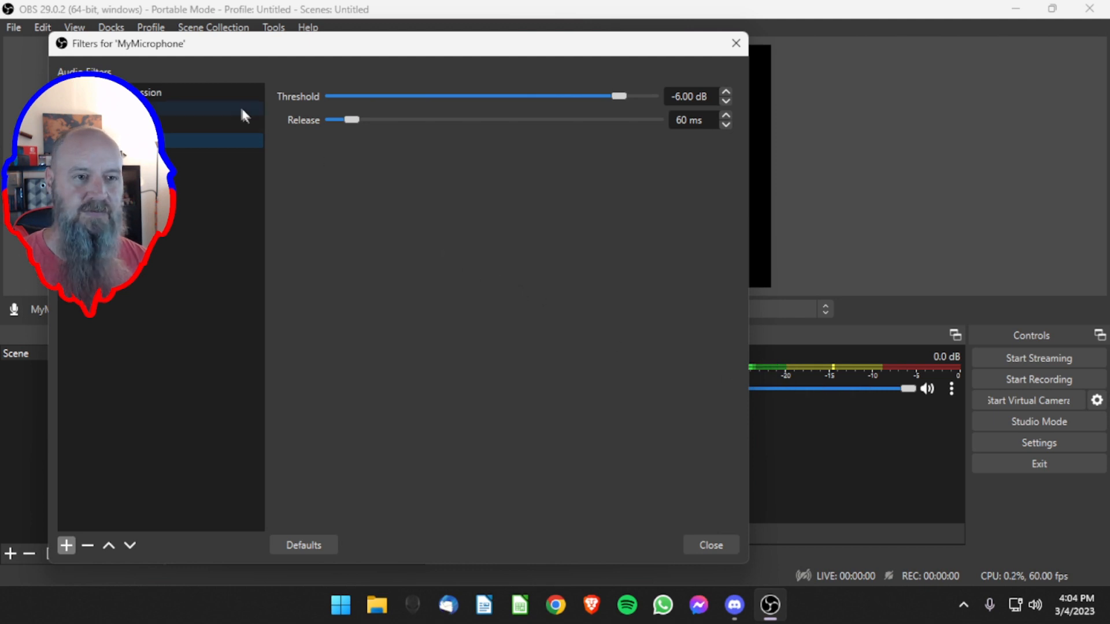
left_click_drag(310, 45, 476, 42)
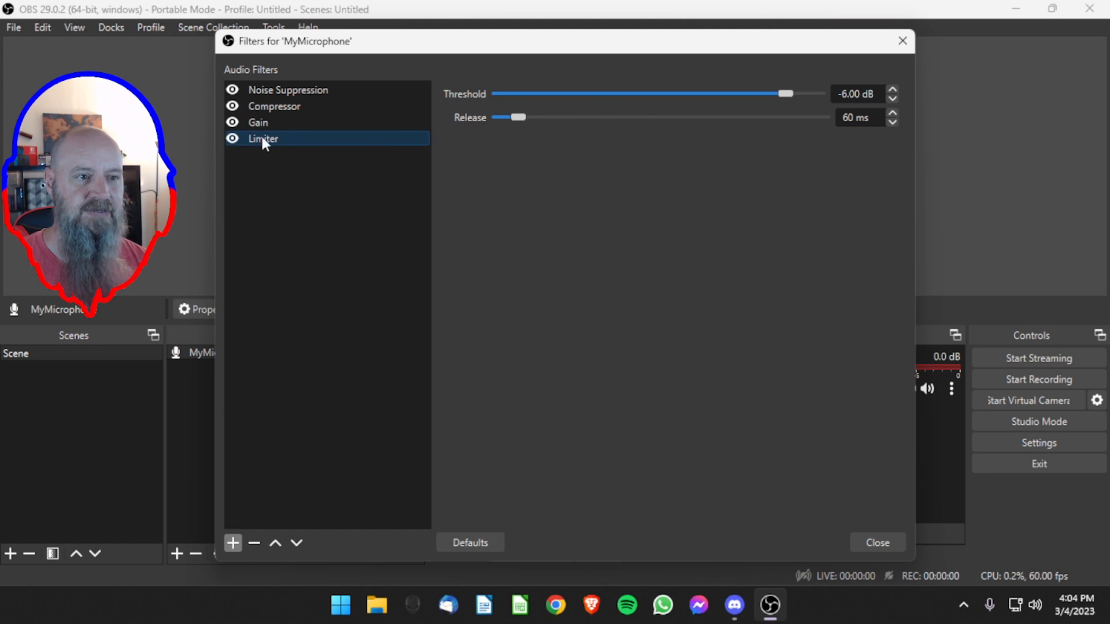
left_click_drag(512, 55, 307, 47)
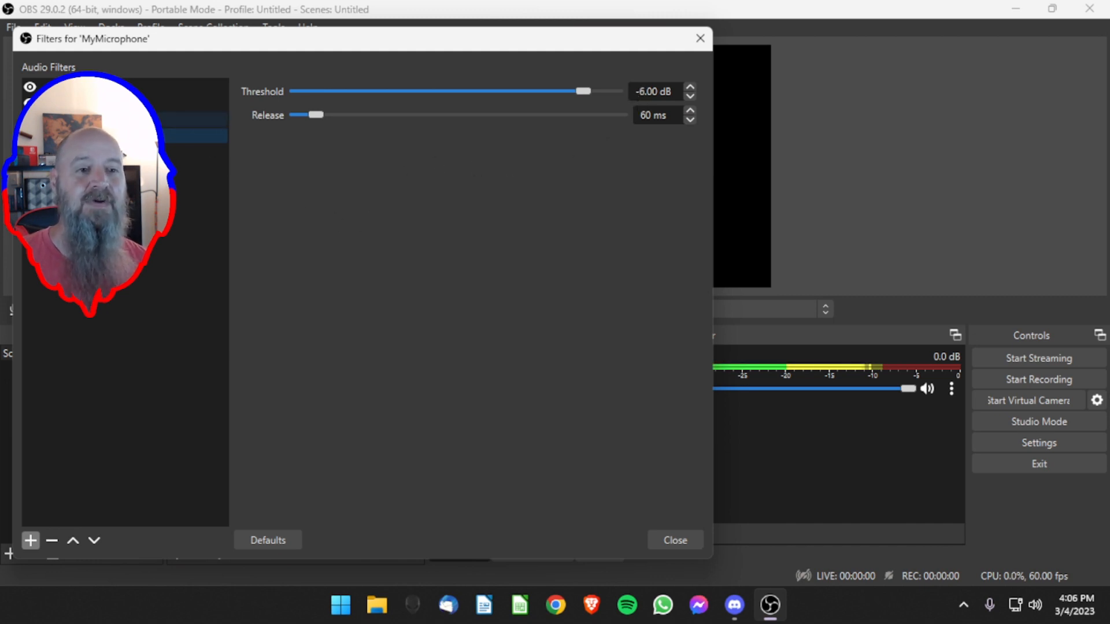
left_click(116, 120)
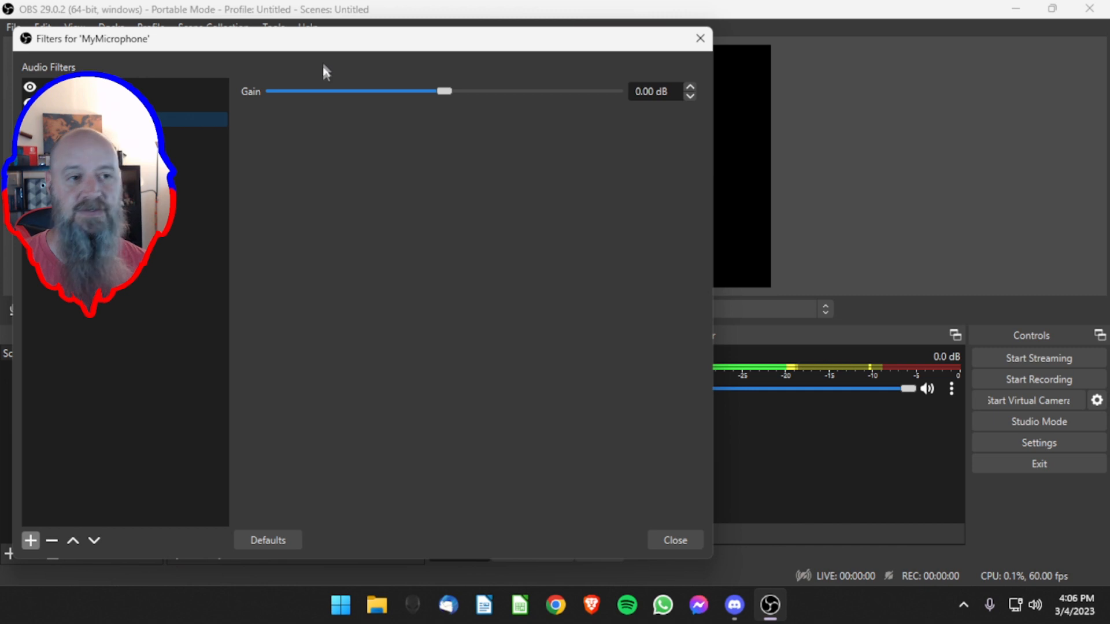
left_click_drag(325, 45, 327, 37)
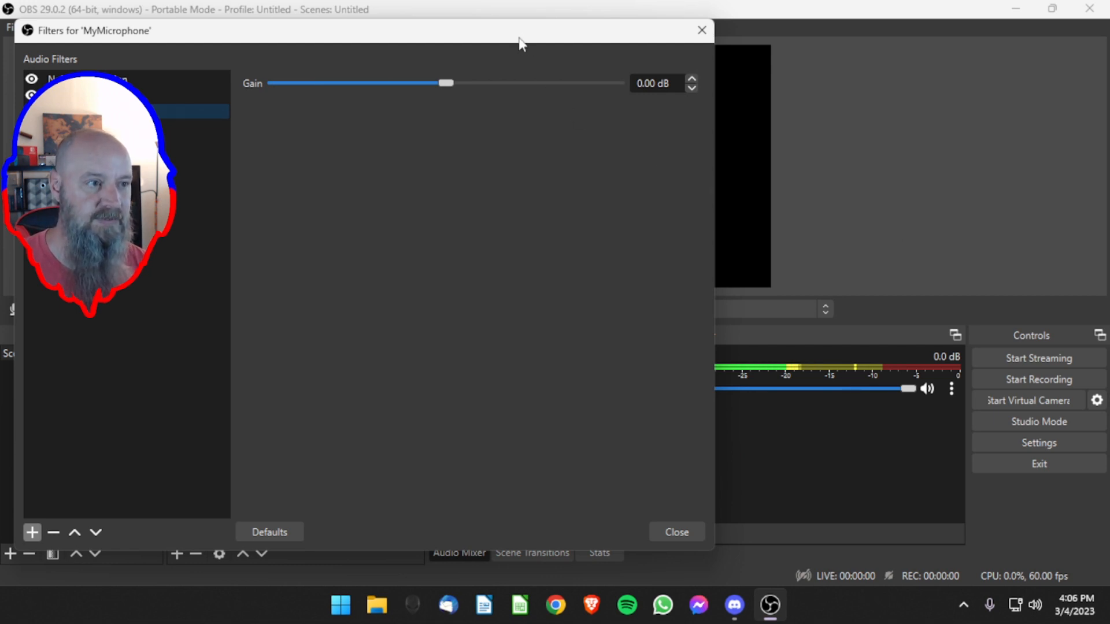
left_click_drag(520, 42, 605, 57)
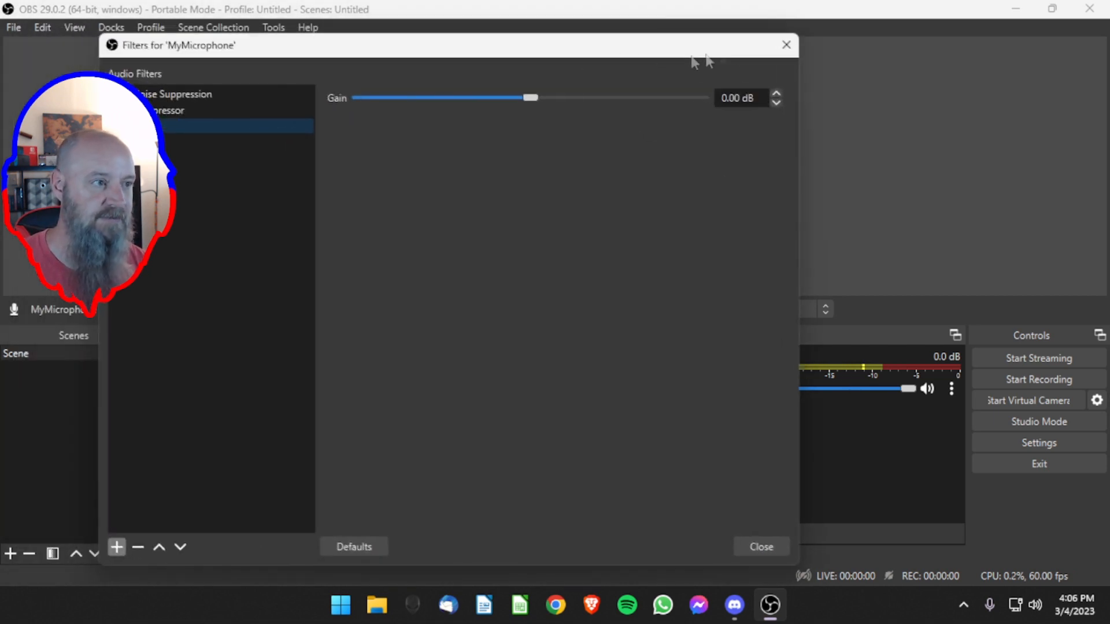
left_click(786, 44)
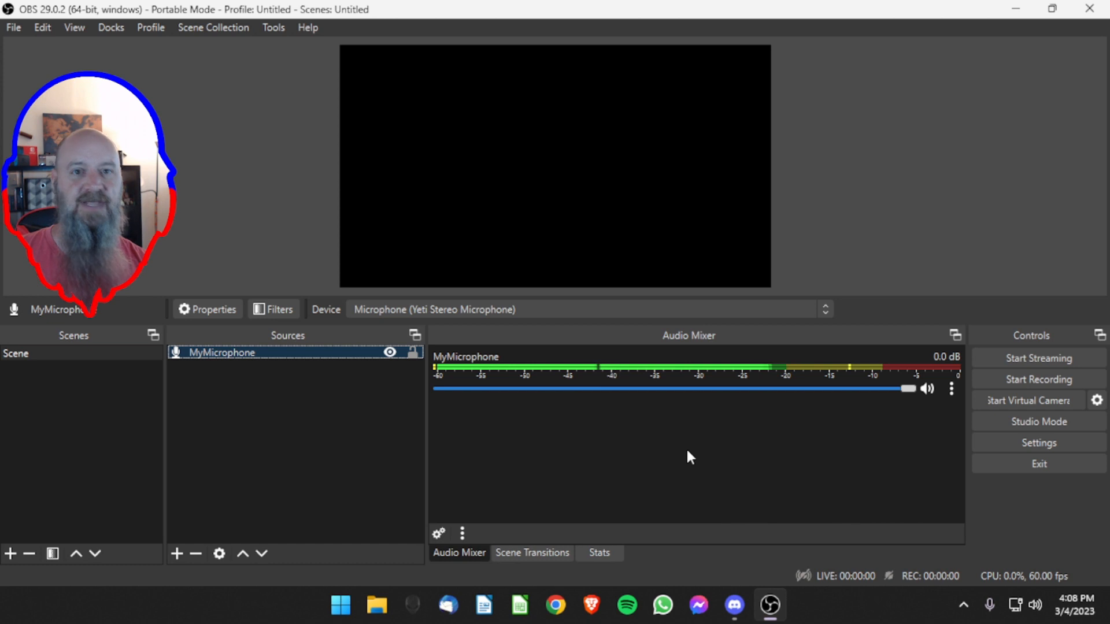
Reopen the filters of the MyMicrophone source at the Gain filter and move the window clear of the level meter
right_click(263, 352)
left_click(288, 476)
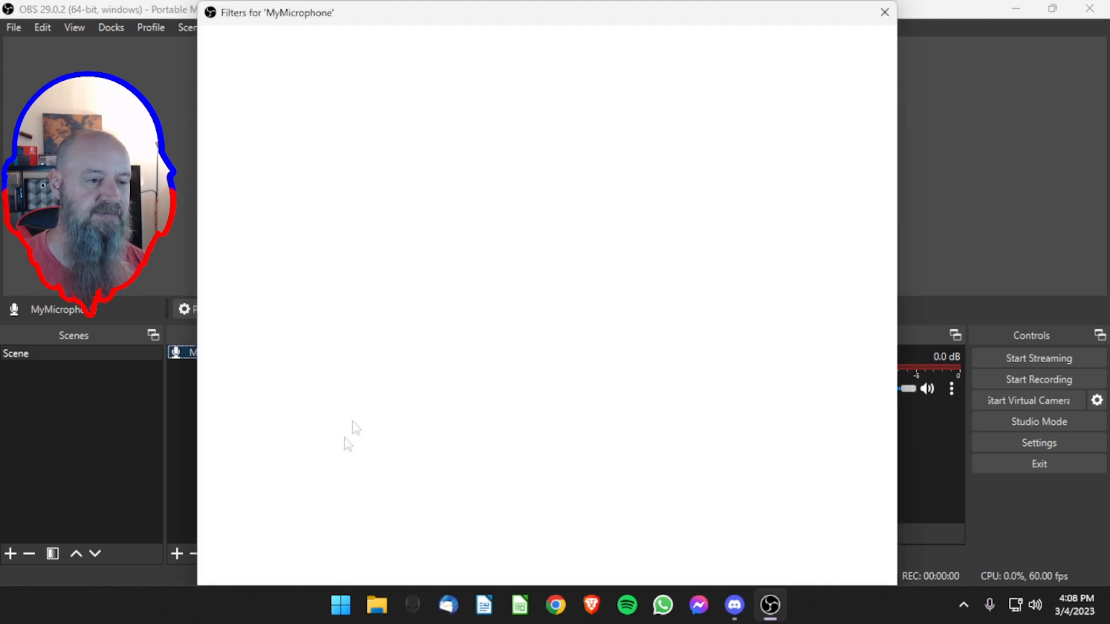
left_click(241, 95)
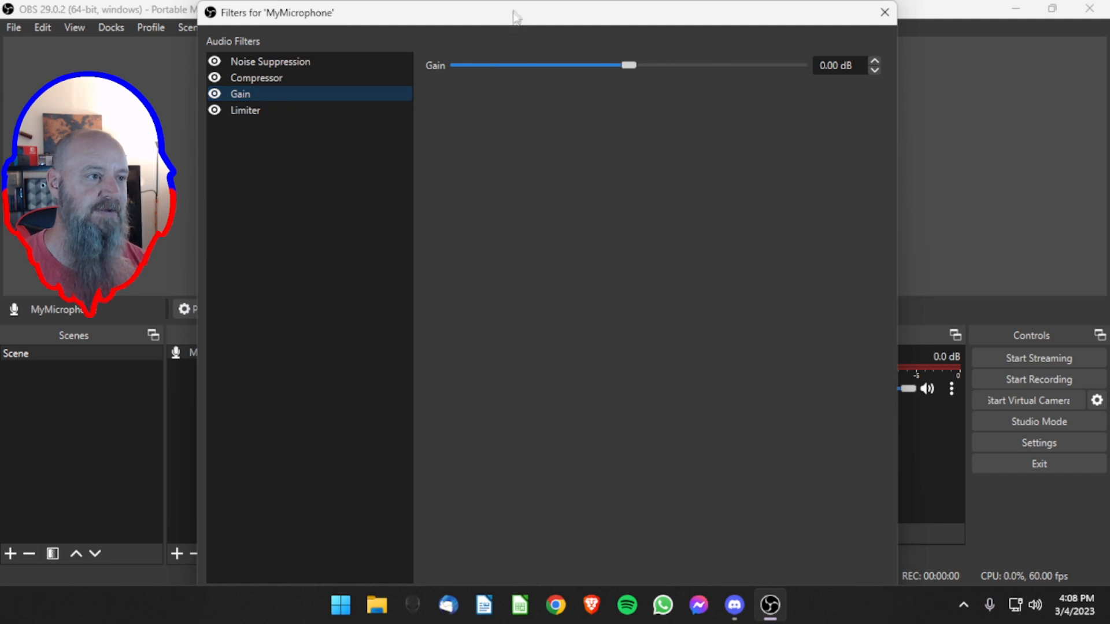
left_click_drag(516, 6, 355, 37)
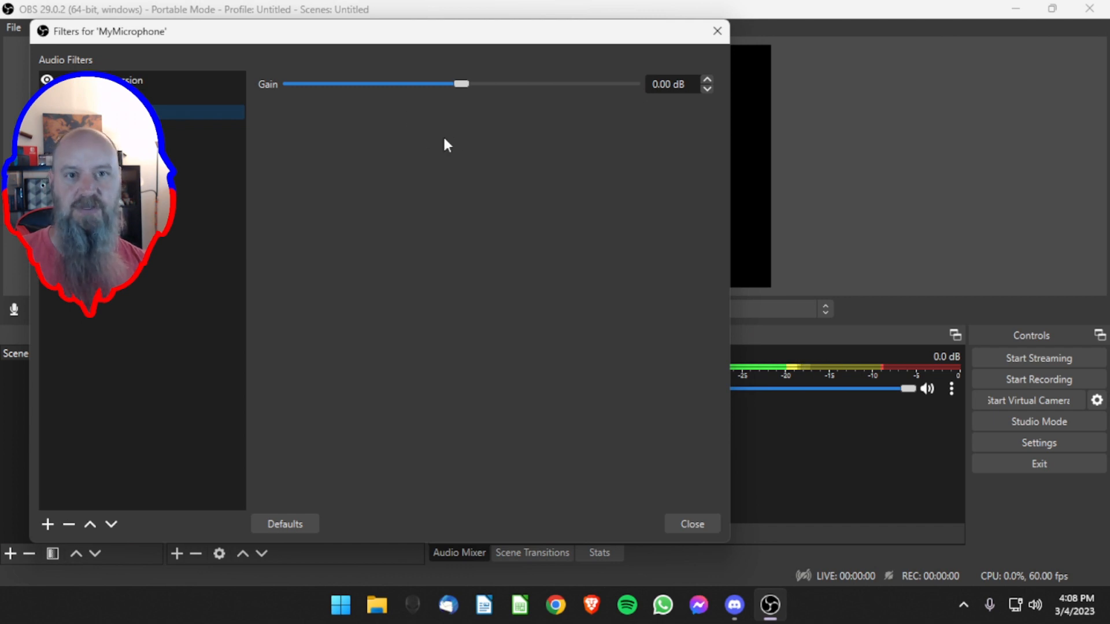
left_click_drag(495, 35, 474, 36)
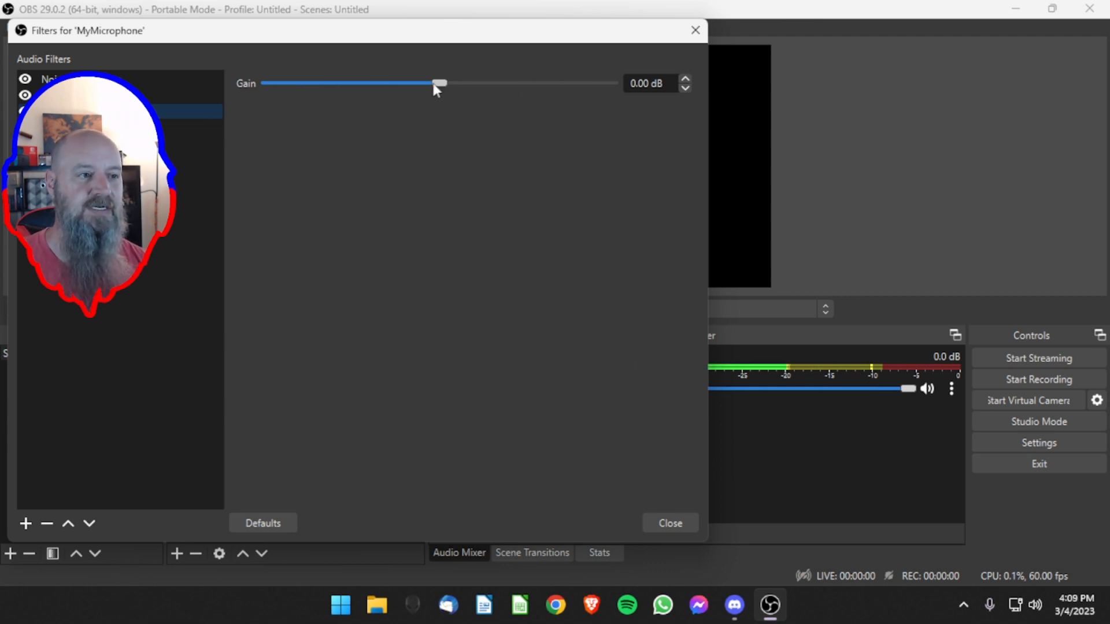
Tune the Gain filter against the level meter, trying 9.00 dB and 8.00 dB and settling on 7.00 dB
left_click_drag(437, 85, 478, 83)
left_click_drag(477, 82, 477, 81)
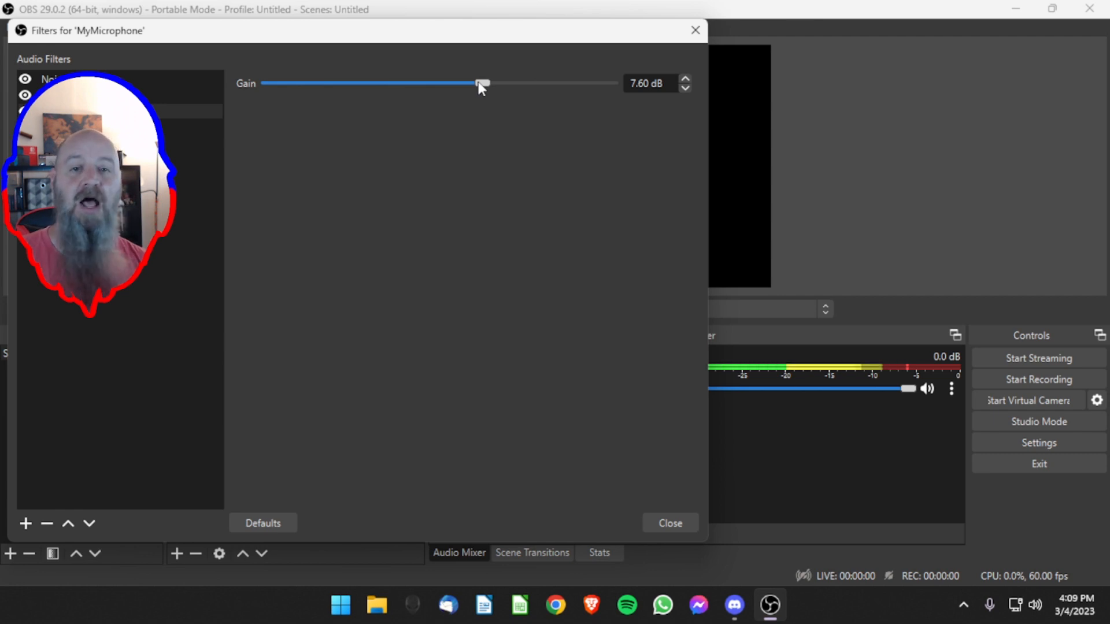
left_click_drag(477, 82, 490, 83)
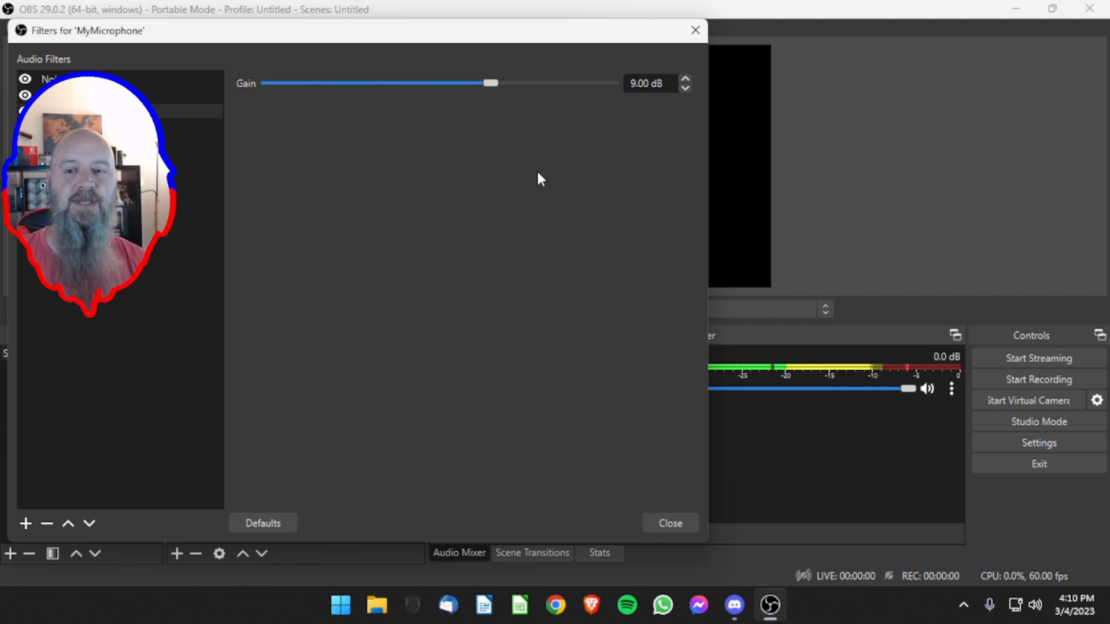
left_click_drag(488, 82, 484, 85)
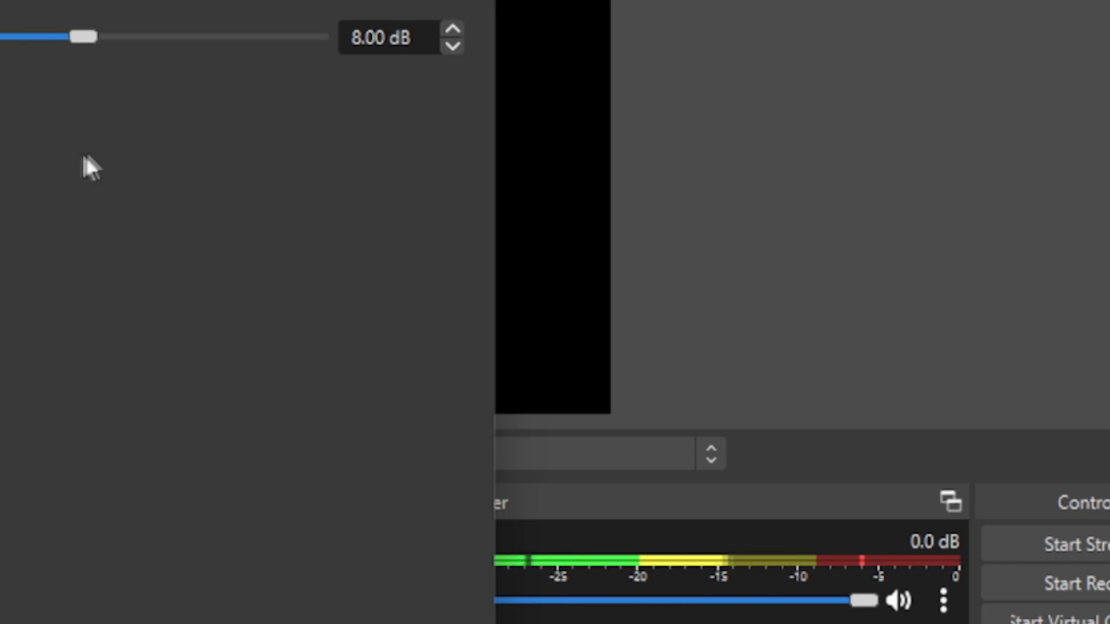
left_click_drag(84, 33, 76, 35)
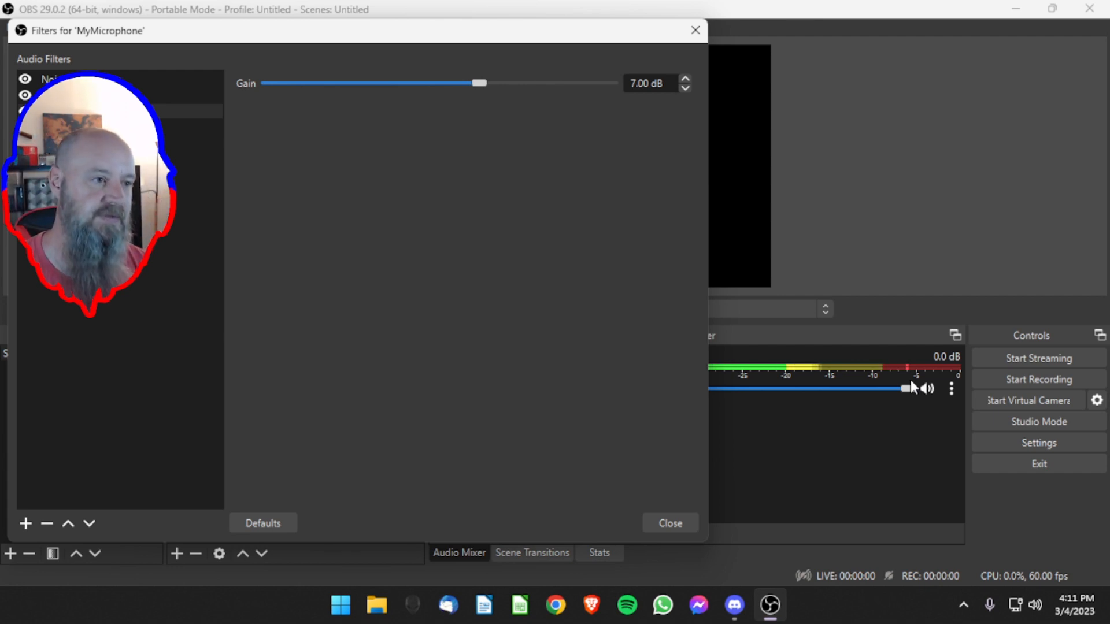
Review the Limiter and Compressor settings of the microphone and close the filters window
left_click_drag(267, 38, 449, 46)
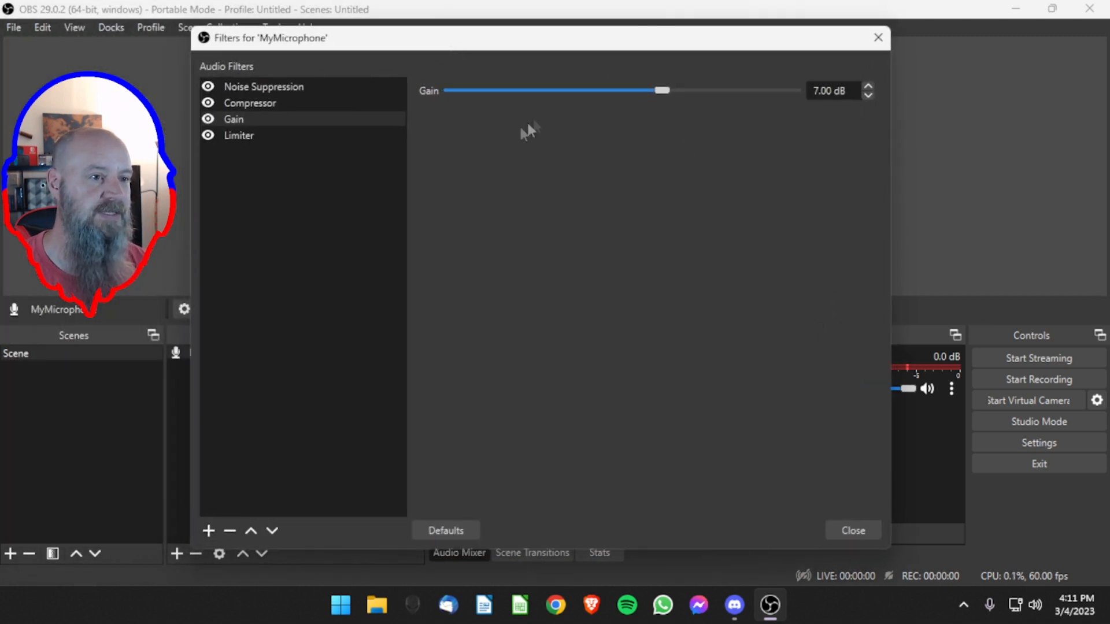
left_click(251, 136)
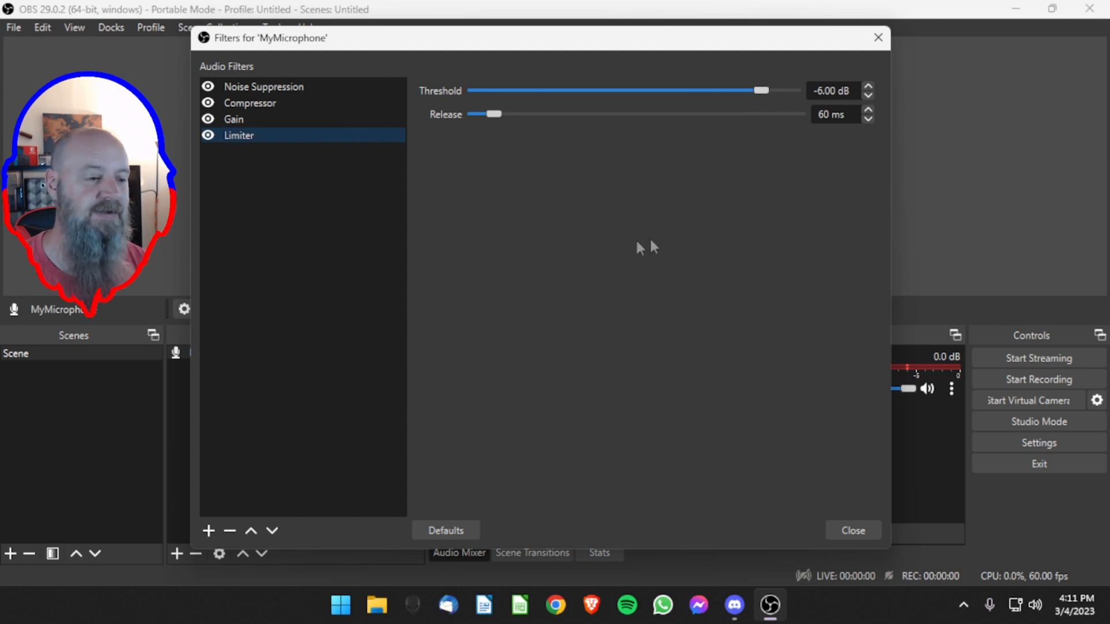
left_click(852, 531)
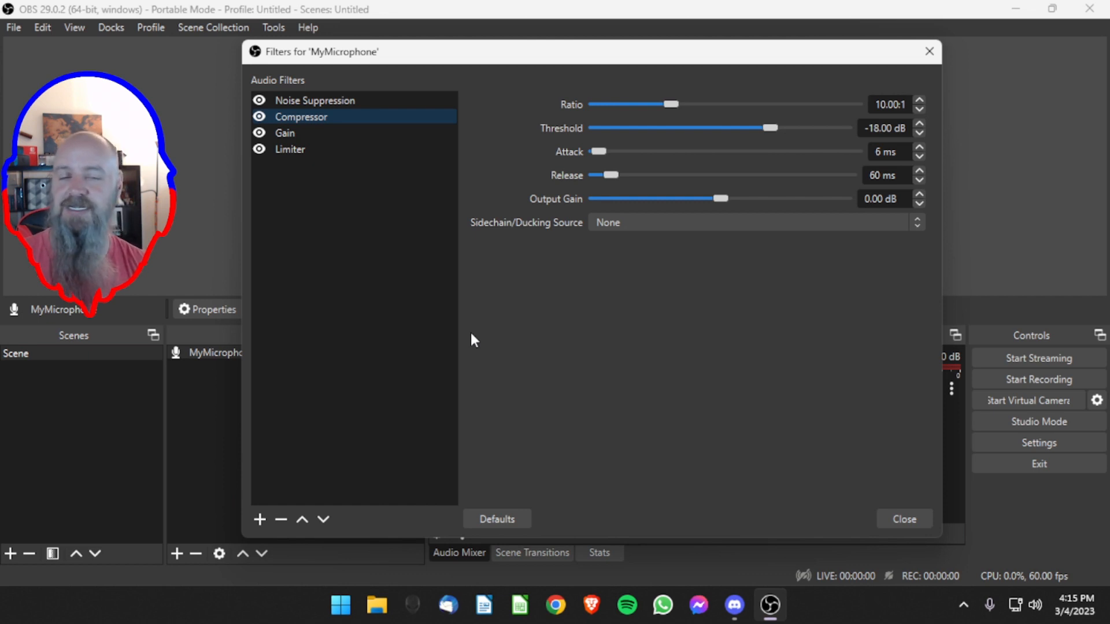
left_click(901, 517)
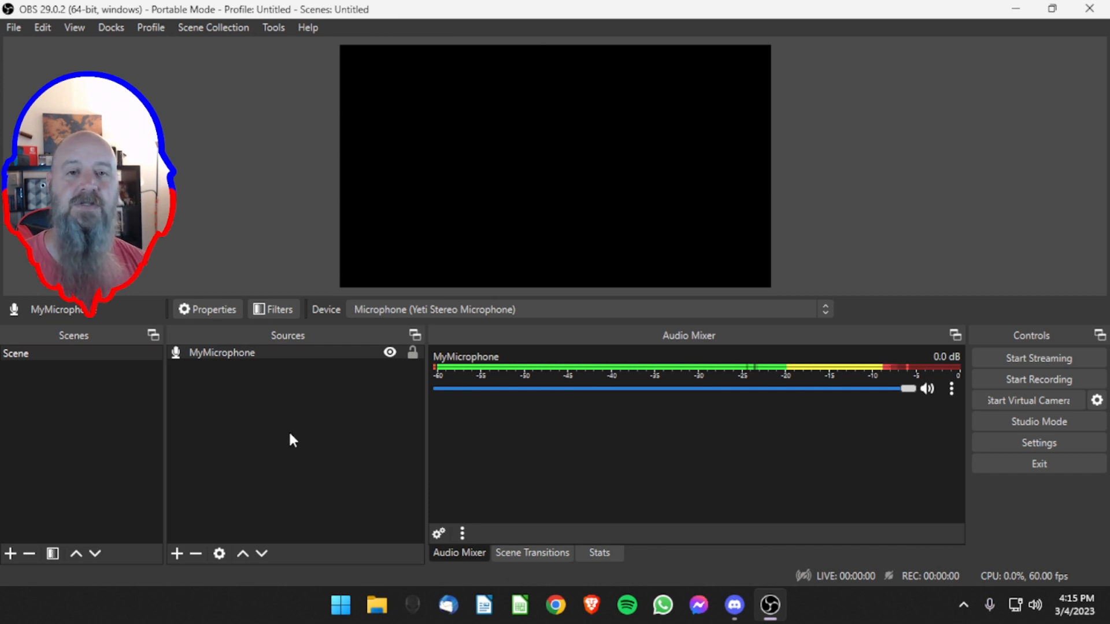